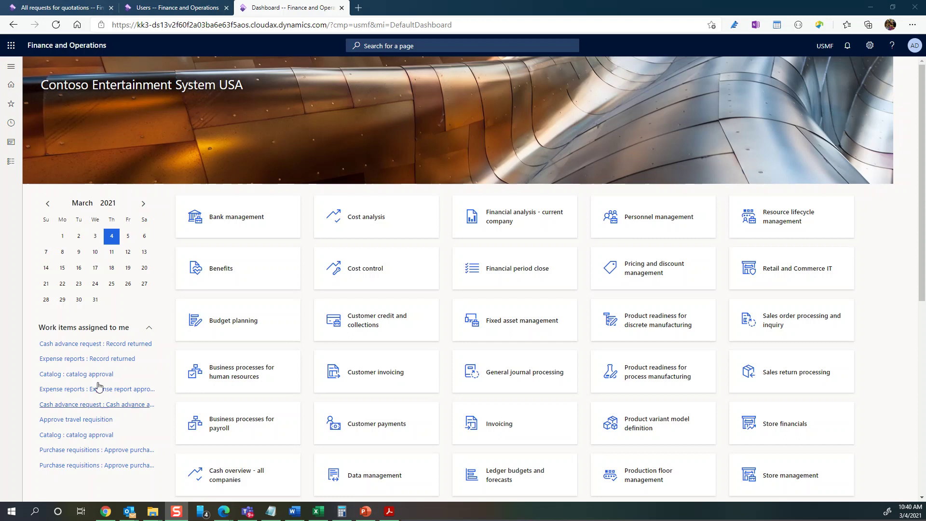
Go through Modules > Procurement and sourcing > Setup to Procurement and sourcing parameters
click(11, 164)
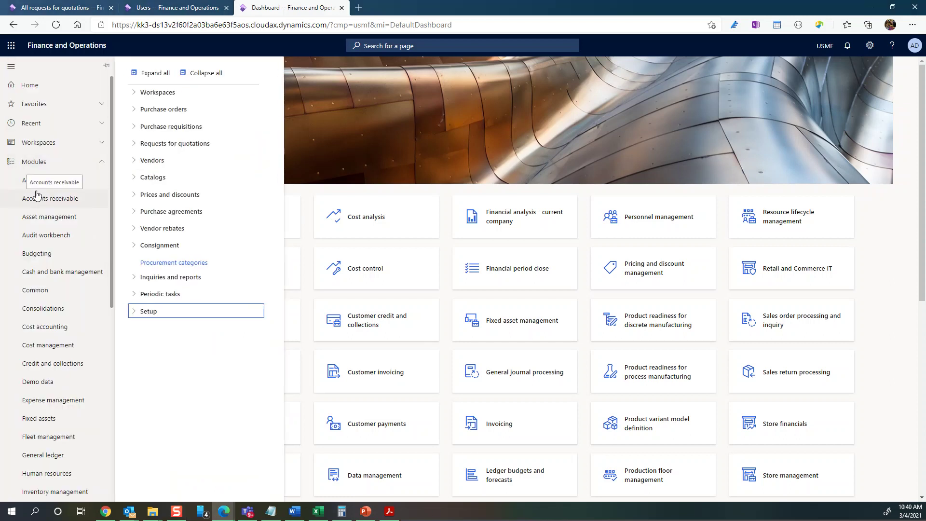
scroll(53, 266, down, 4)
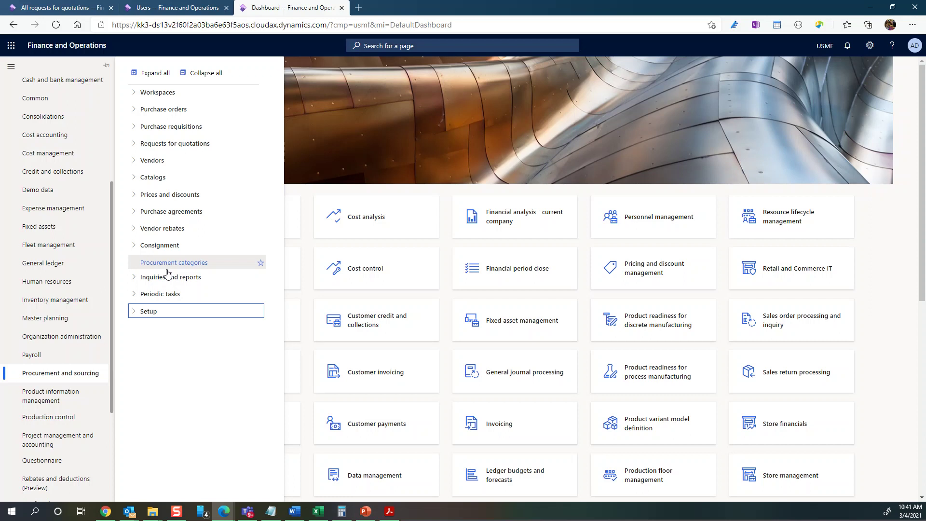
click(144, 318)
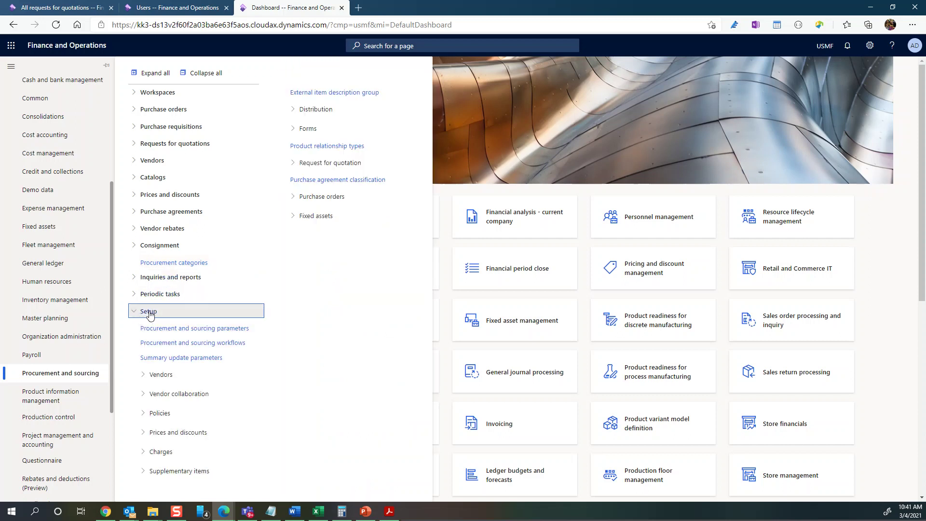
click(176, 329)
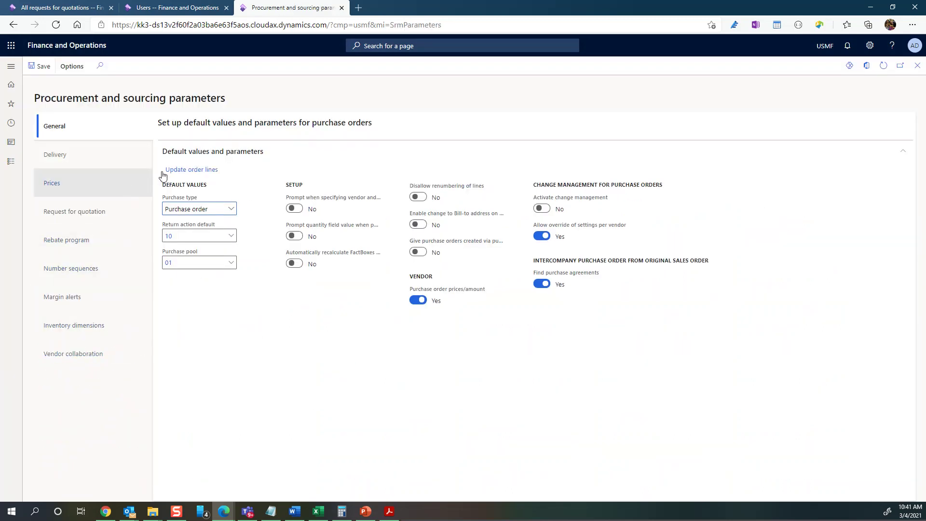
Show the Request for quotation parameters and review the Purchase type choices, defaulting to Purchase order
click(80, 216)
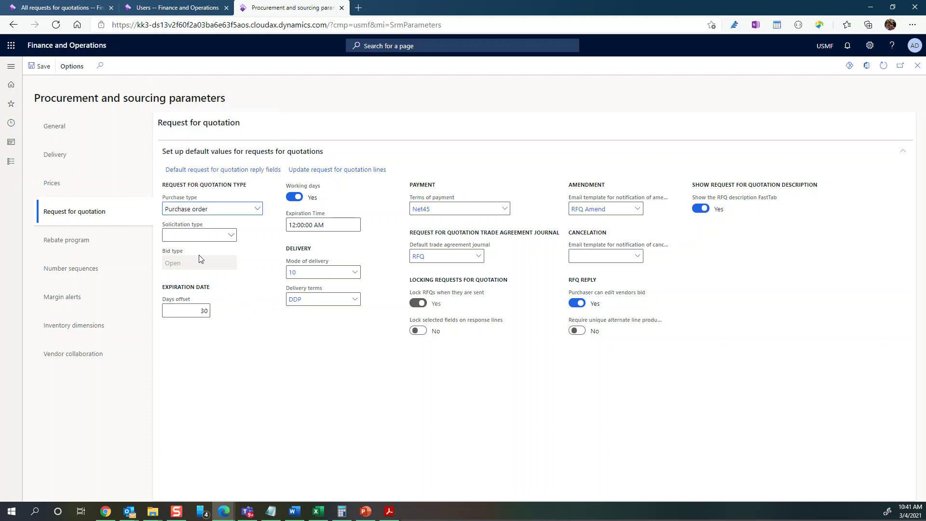
click(258, 213)
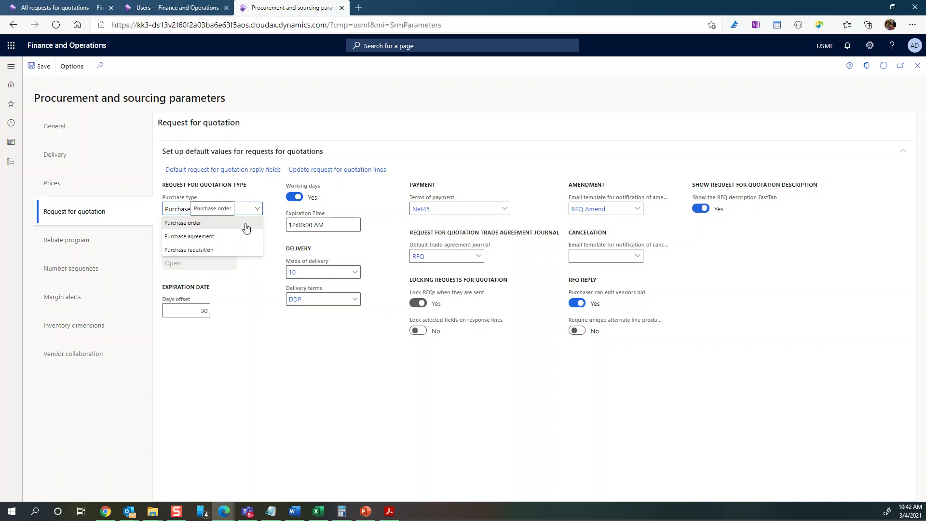
click(243, 223)
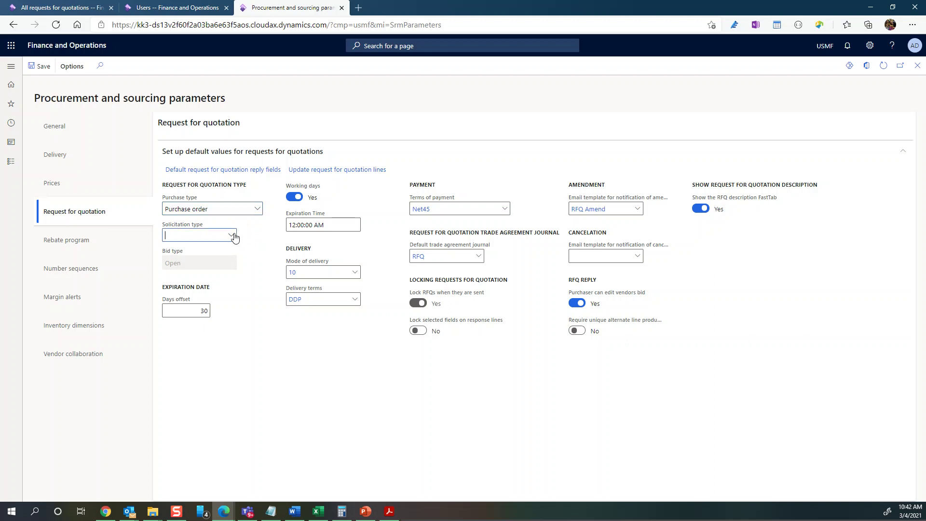
click(232, 236)
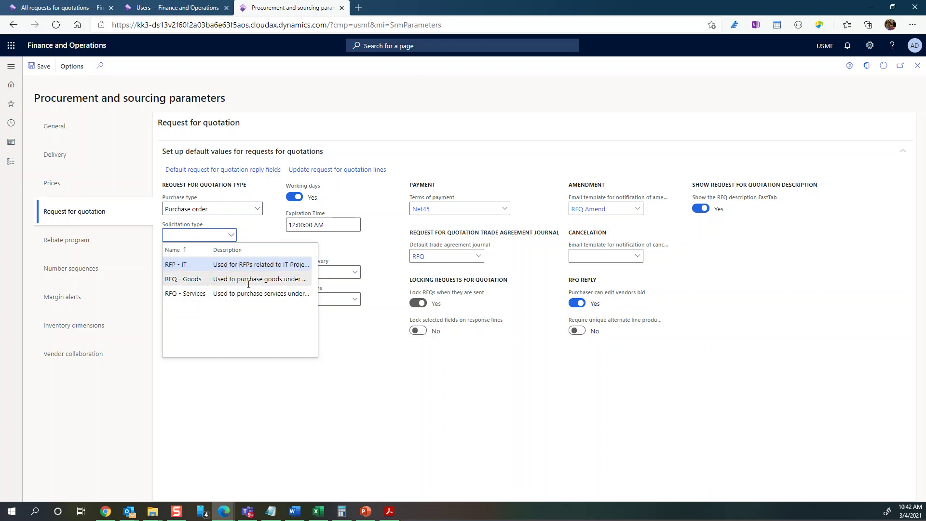
click(259, 236)
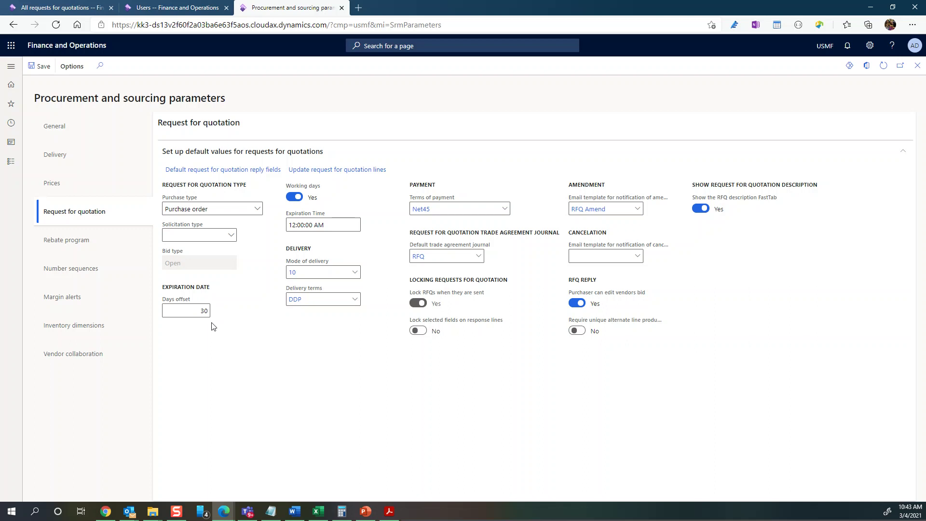
Open the RFQ Amend email template's details and view its amendment message body
mouse_move(189, 311)
mouse_move(441, 299)
mouse_move(444, 325)
right_click(636, 211)
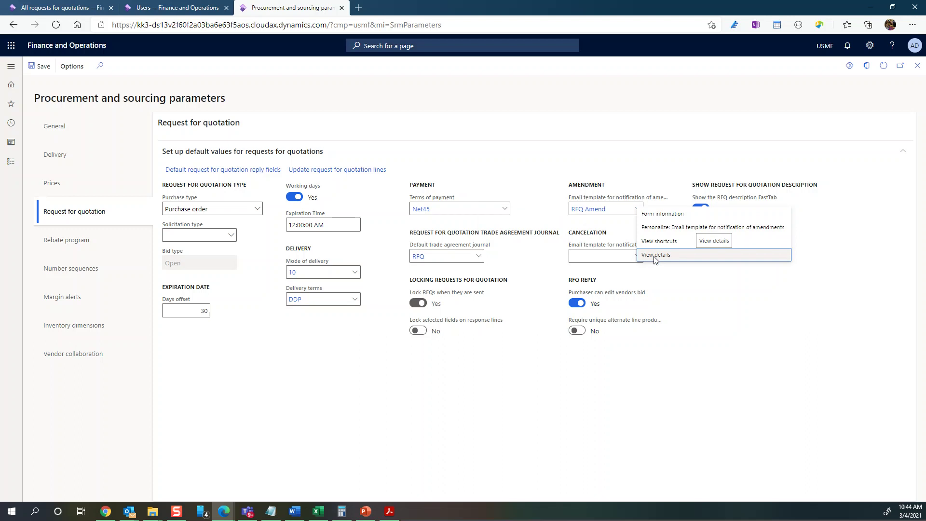
key(Escape)
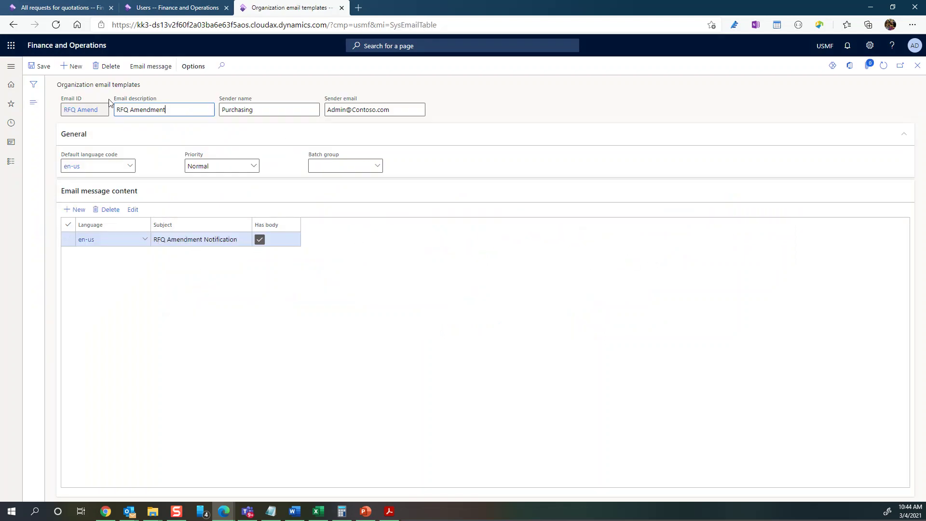
click(149, 68)
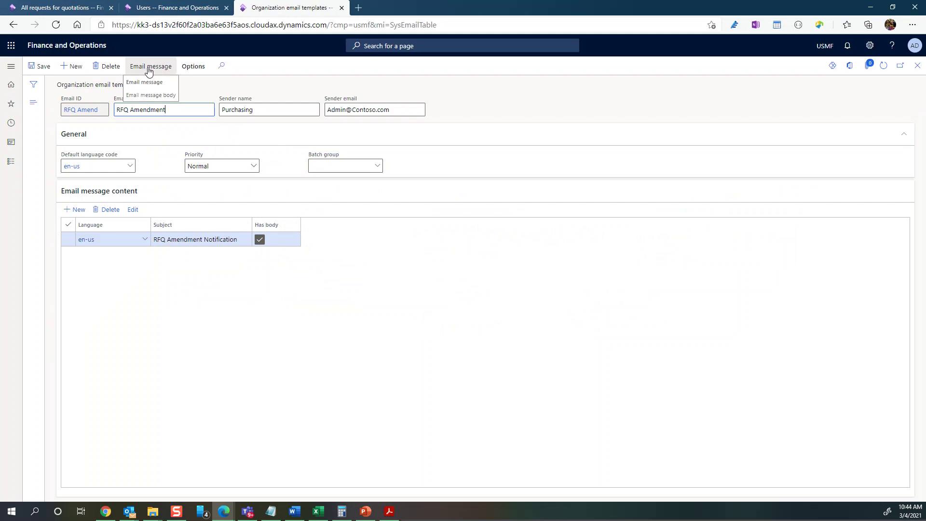
click(149, 69)
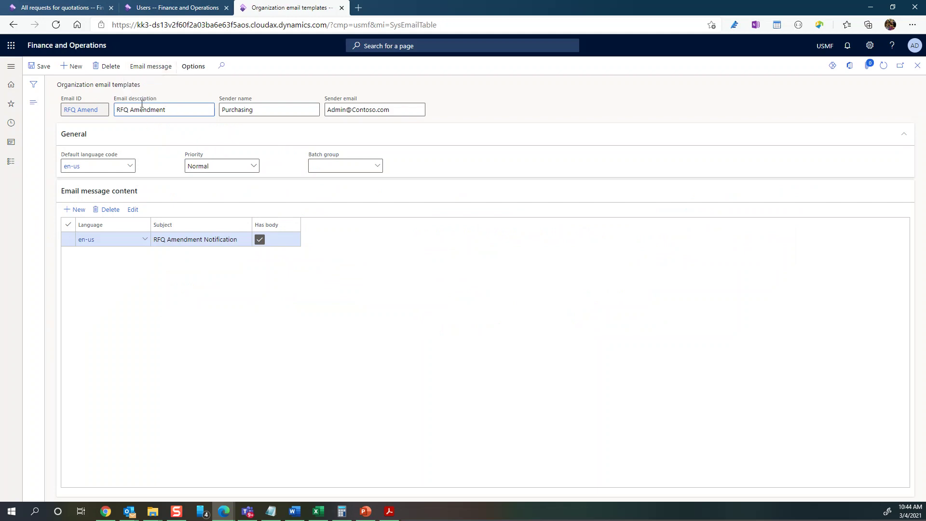
click(150, 69)
click(148, 95)
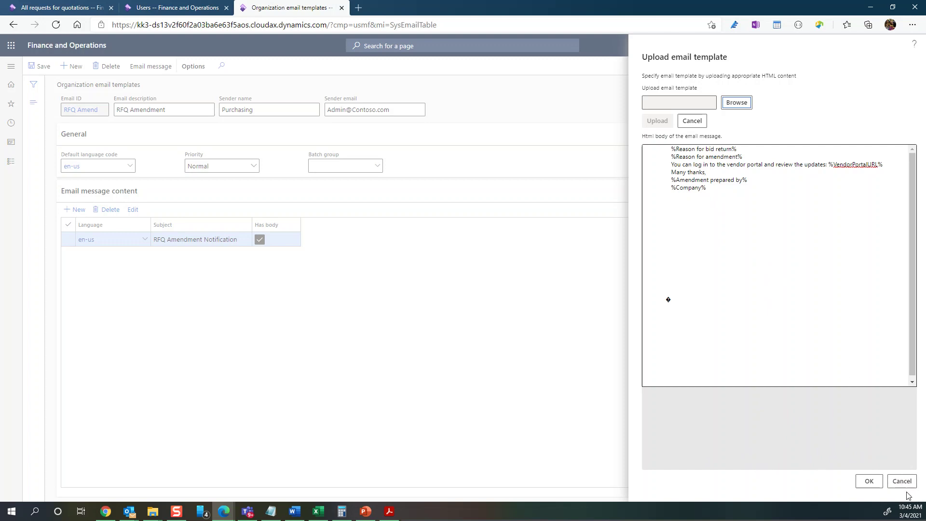
click(902, 482)
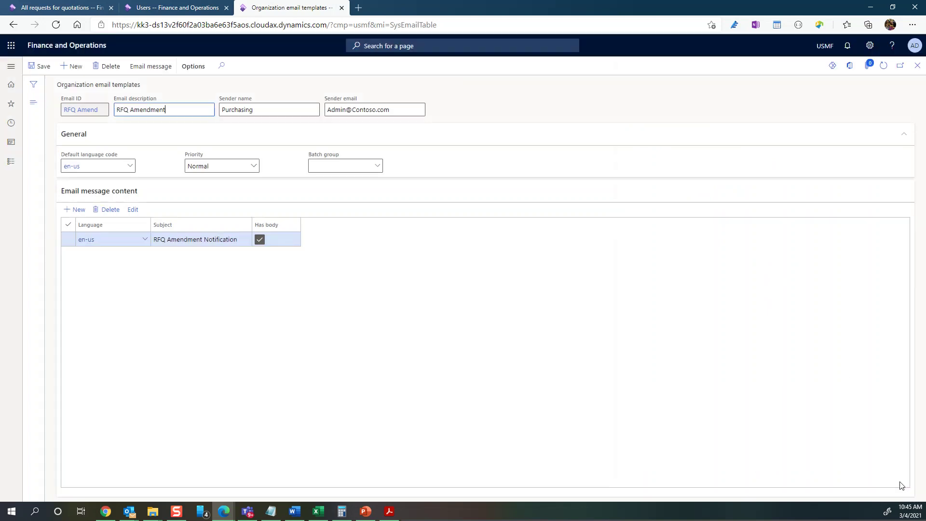
Close the RFQ Amend Organization email templates form
click(918, 66)
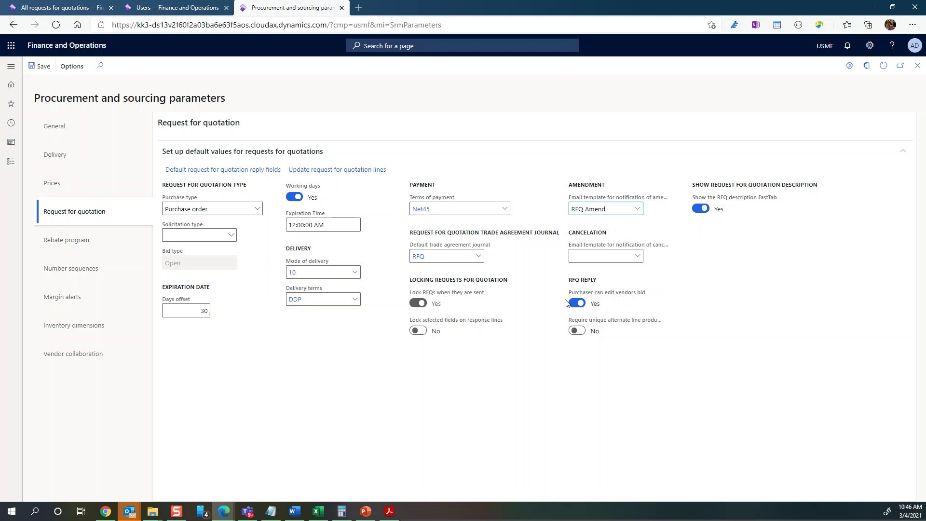
mouse_move(571, 300)
Close the parameters page to reach the dashboard and bring up the modules list
click(918, 65)
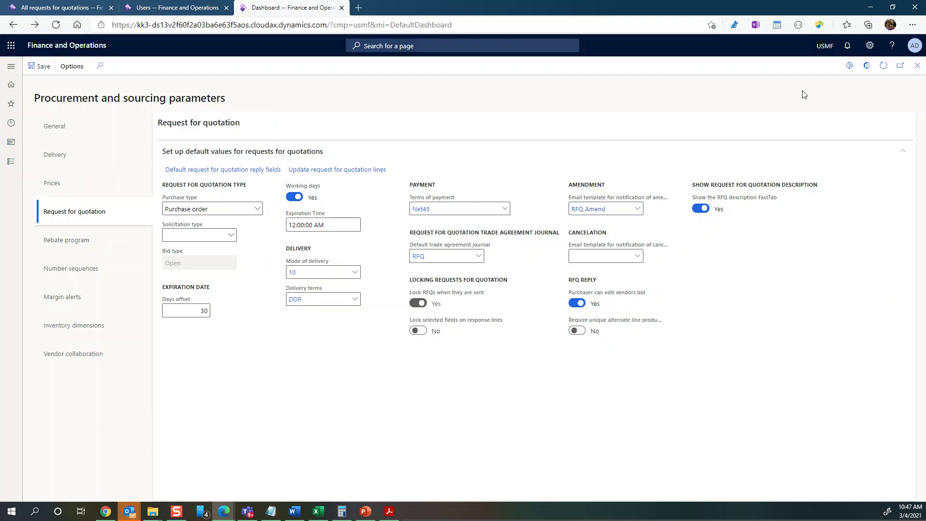
click(7, 167)
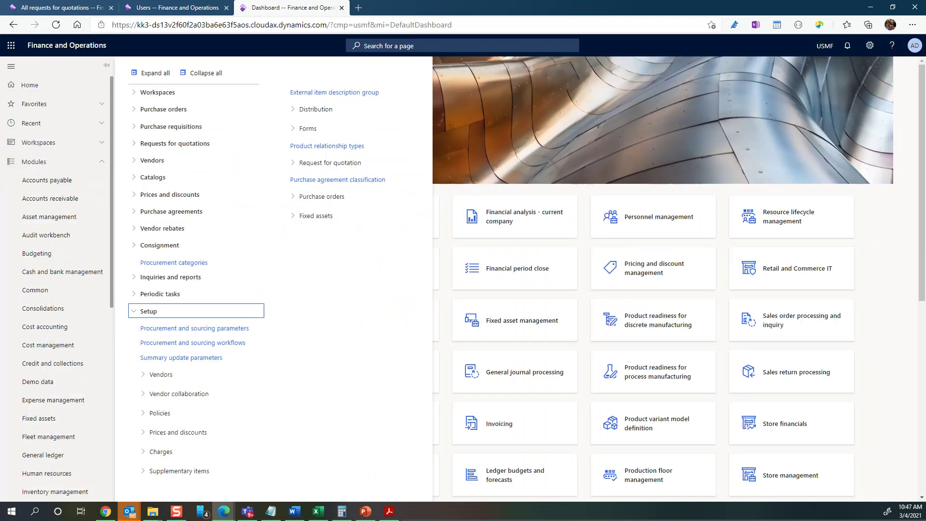
Expand Procurement and sourcing Setup > Request for quotation and open Solicitation type
key(shift+F10)
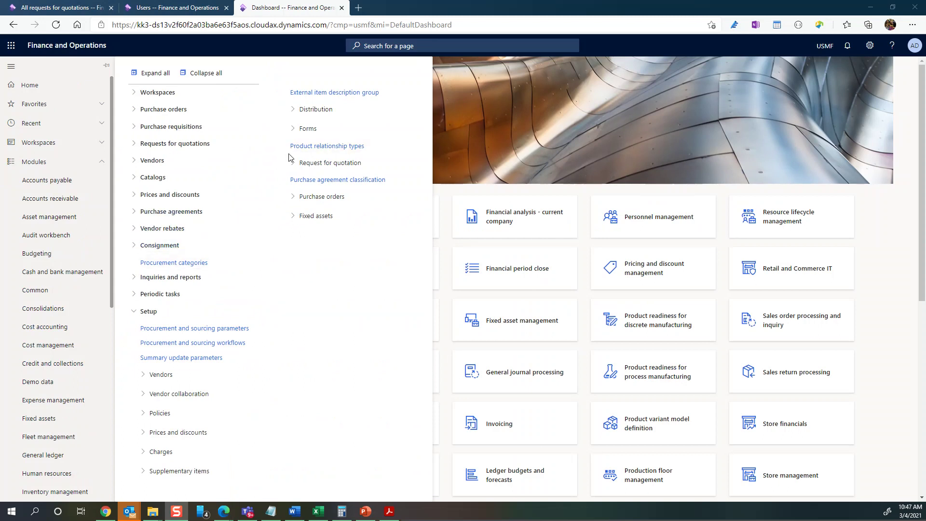
click(134, 313)
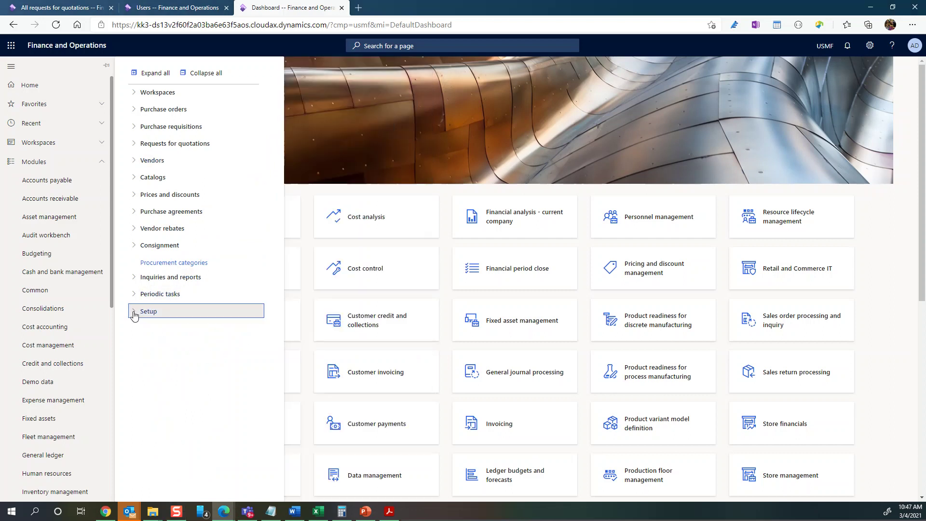
click(135, 315)
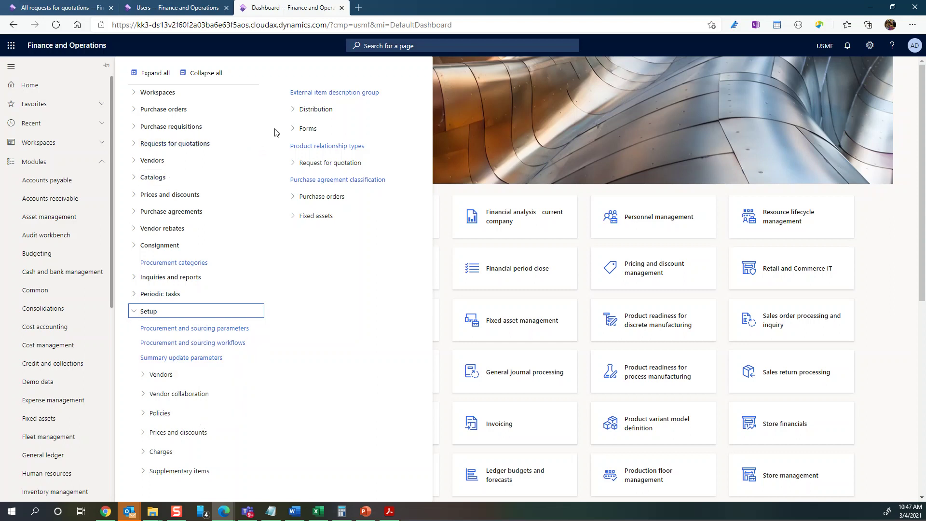
click(292, 166)
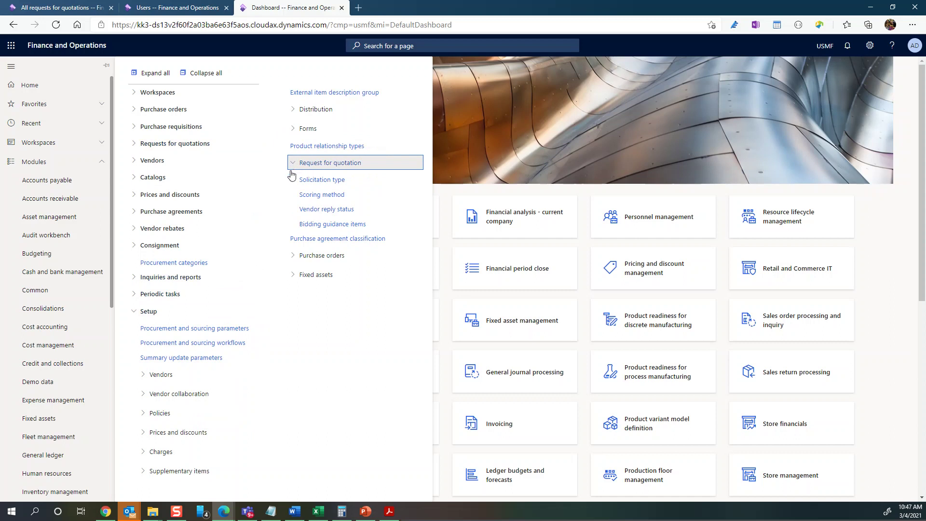
click(316, 181)
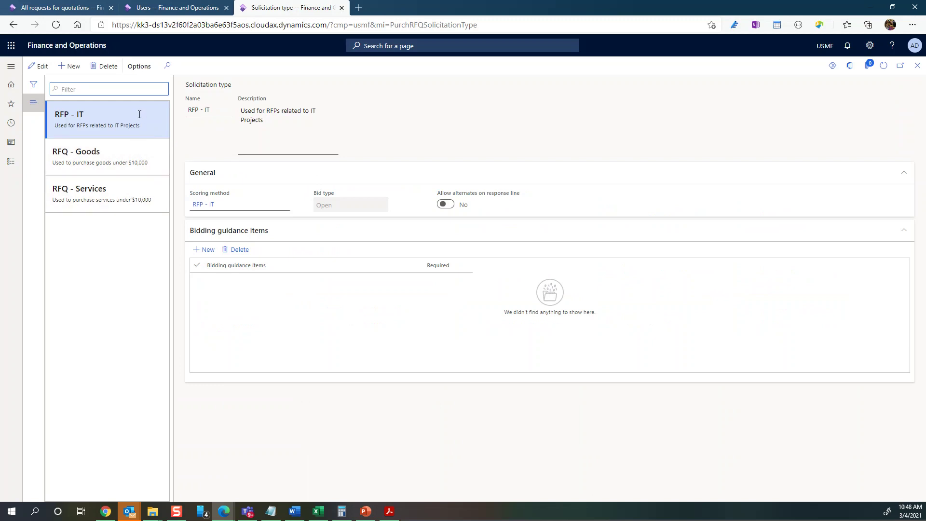
Compare RFQ - Goods with RFQ - Services, then put RFQ - Goods into edit mode
click(130, 156)
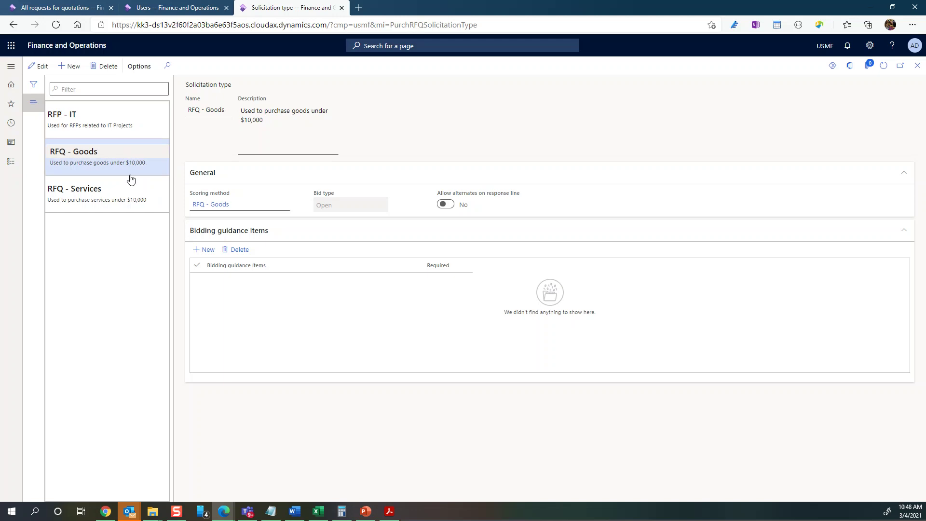
click(123, 199)
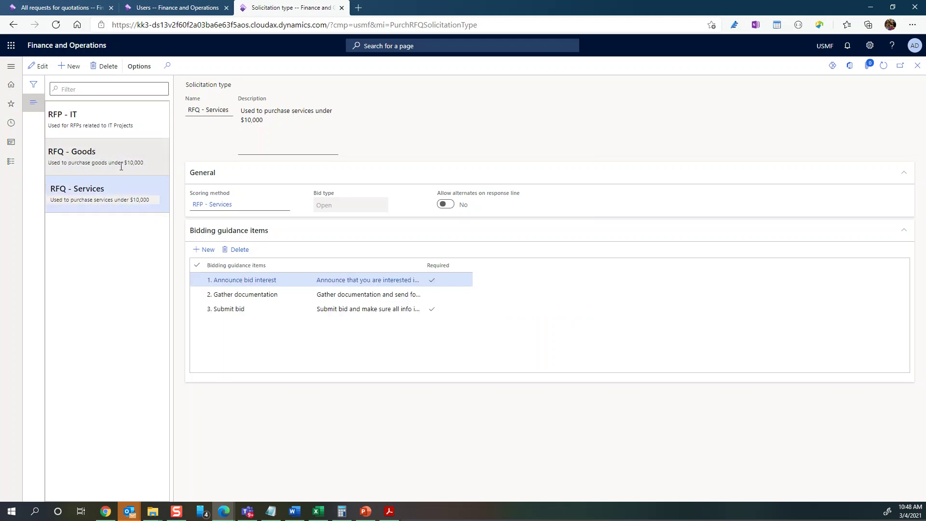
click(129, 155)
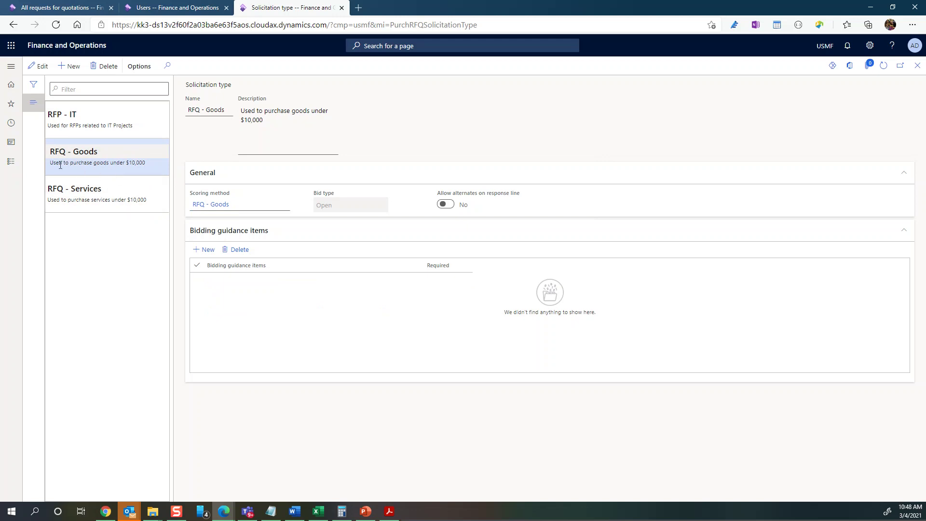
click(40, 68)
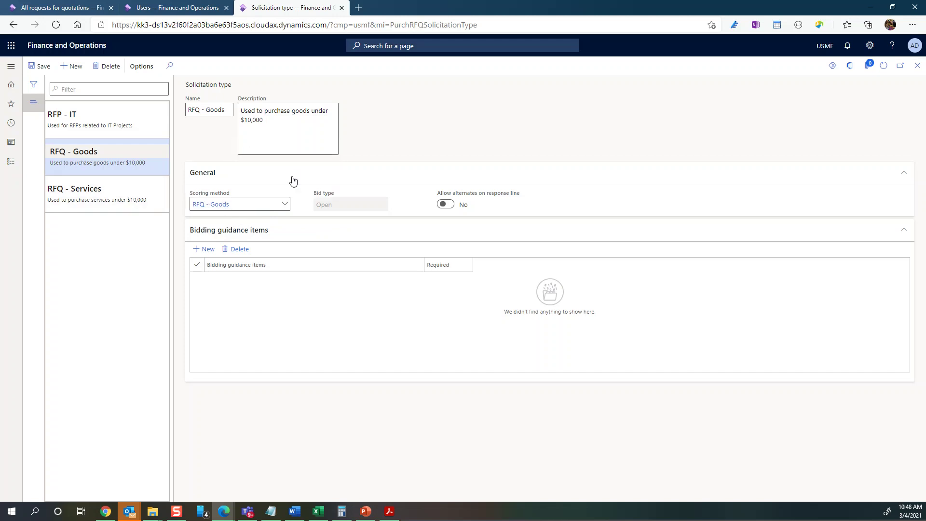
right_click(285, 207)
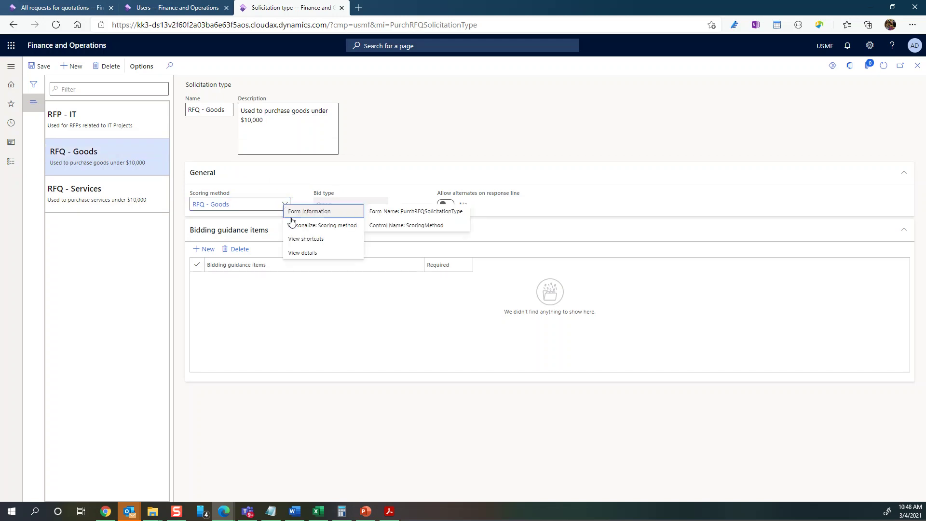
View details of the RFQ - Goods scoring method to see its five criteria
click(299, 255)
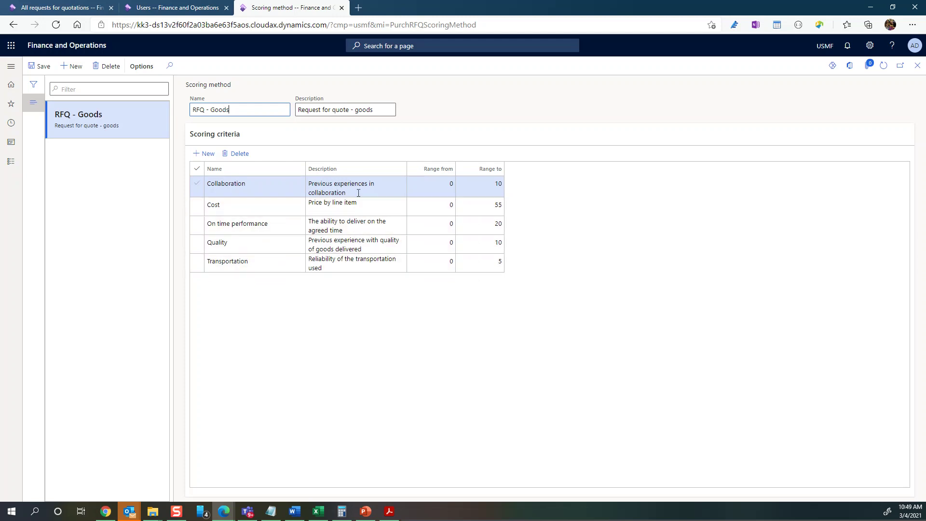
Add a 'Time to Delivery' criterion ranging 0 to 20, save, and close the scoring method
click(204, 154)
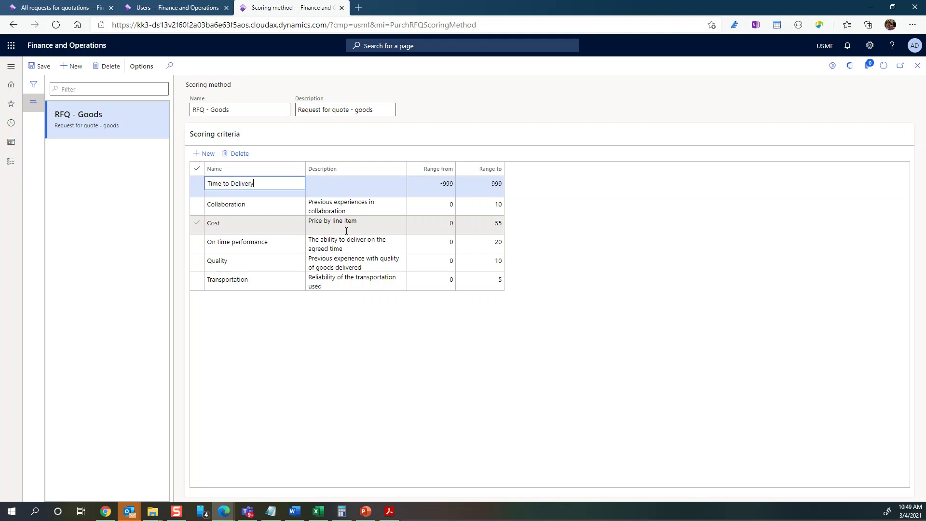
key(Tab)
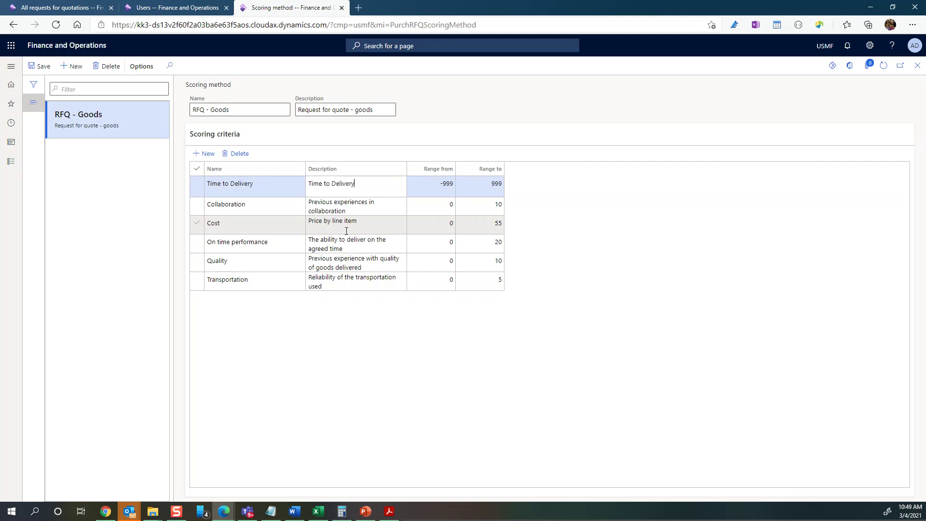
text(Time to Delivery)
key(Tab)
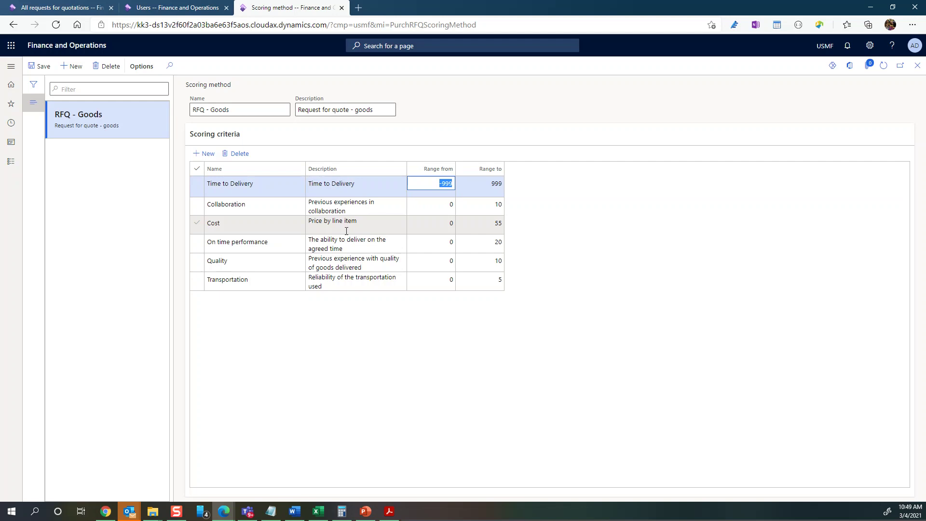
text(0)
key(Tab)
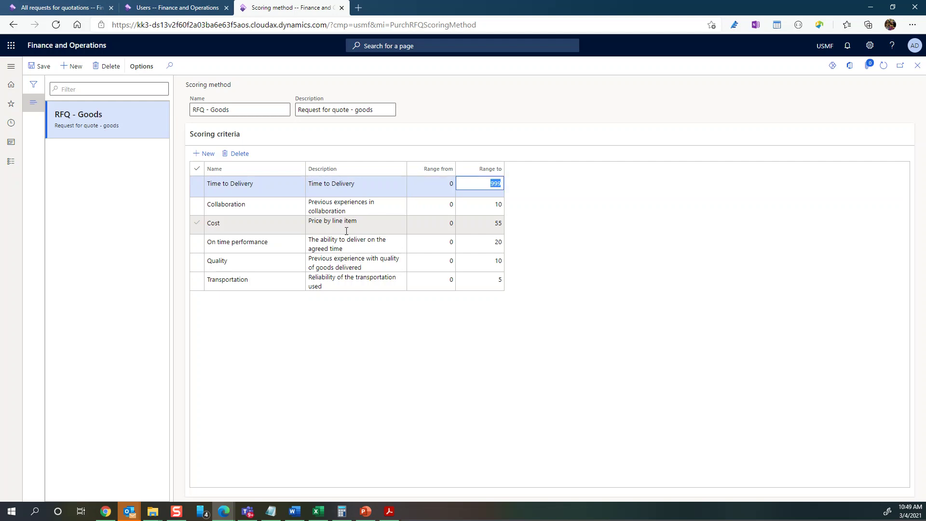
text(20)
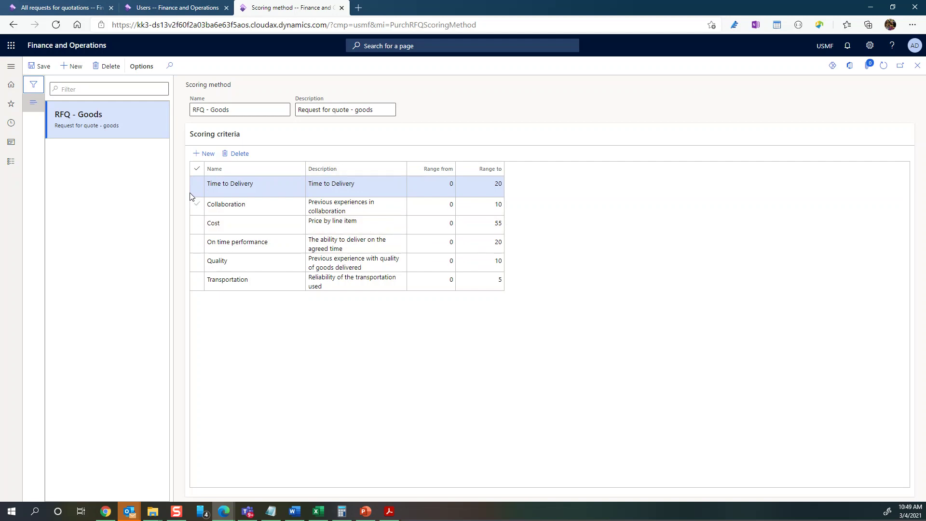
click(35, 70)
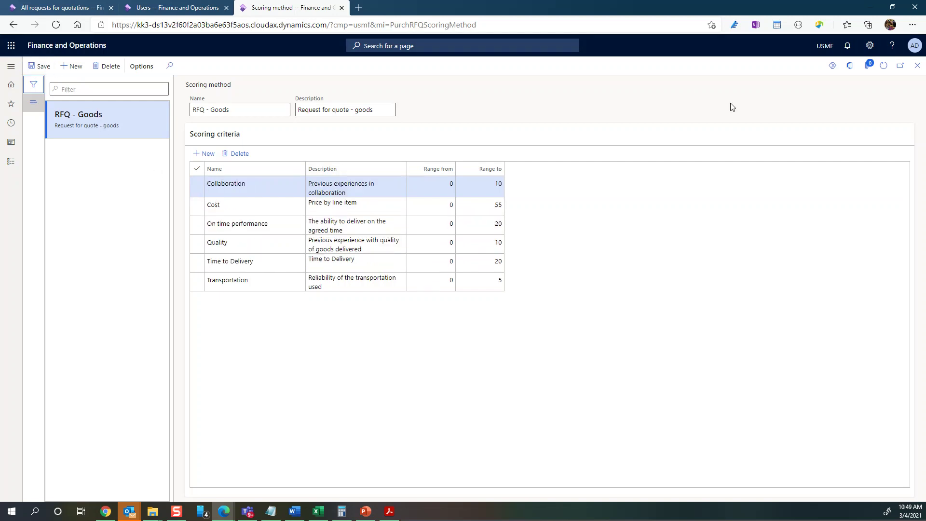
click(918, 67)
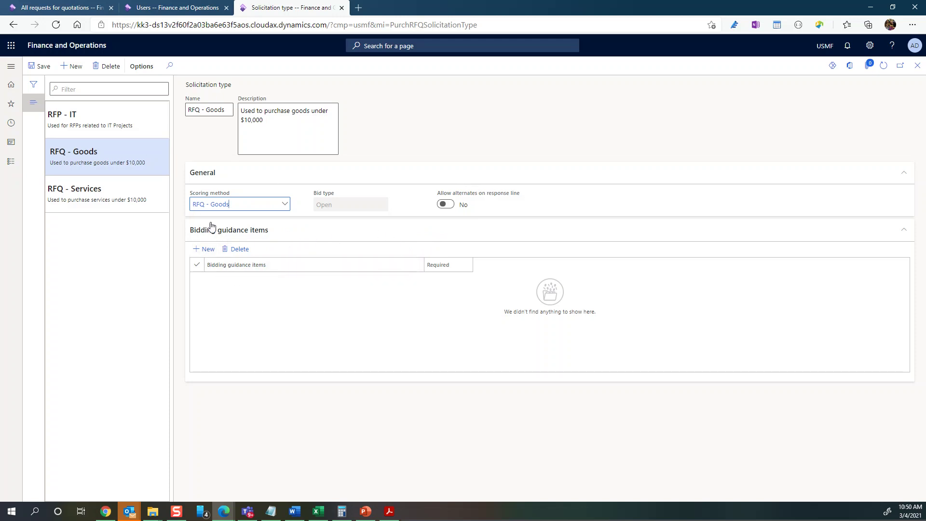
Add guidance lines 1. Announce bid interest, 2. Gather documentation and 3. Submit bid
click(208, 250)
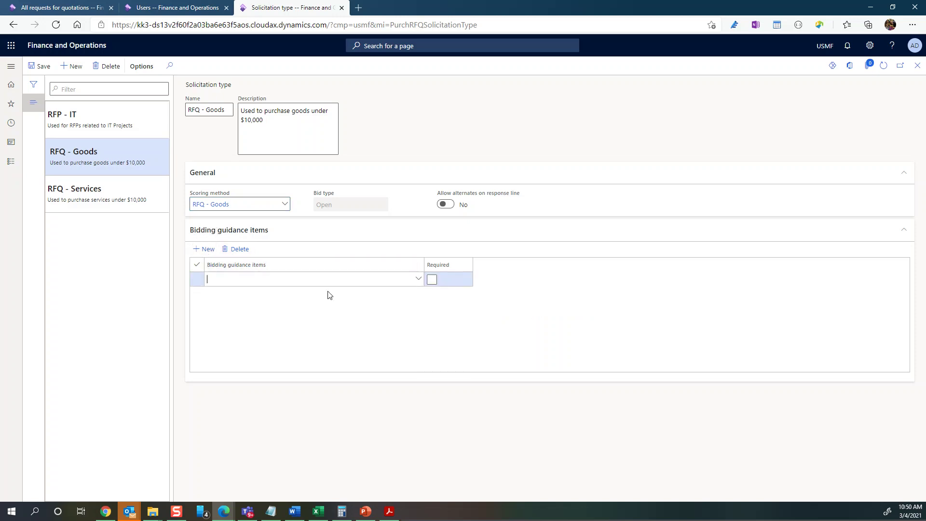
click(419, 280)
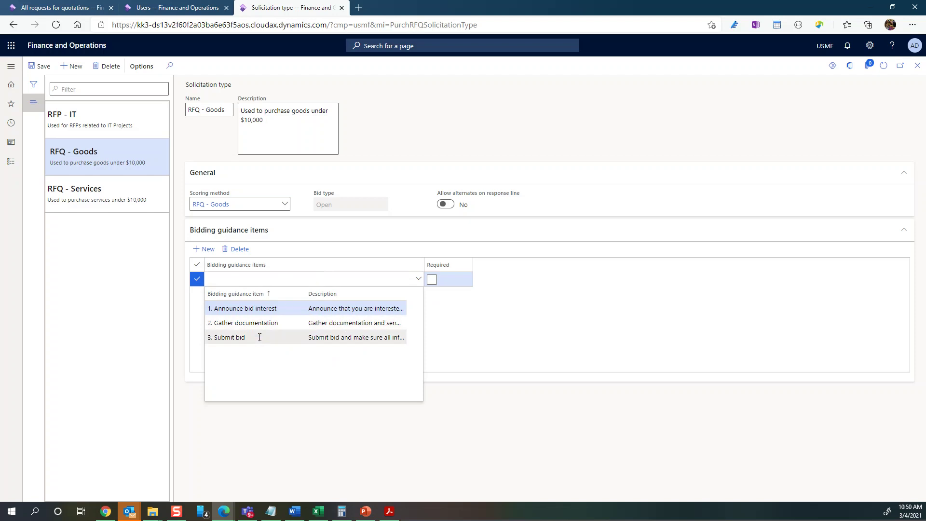
click(274, 309)
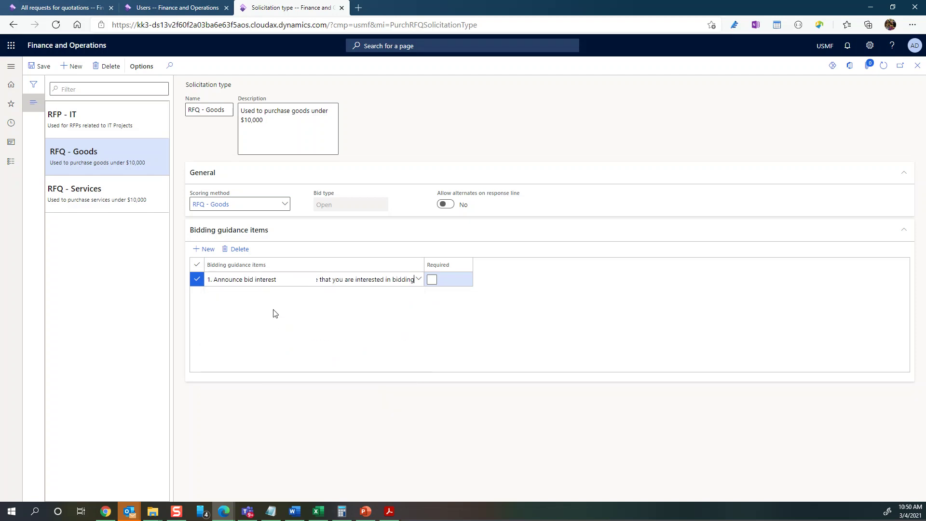
click(205, 249)
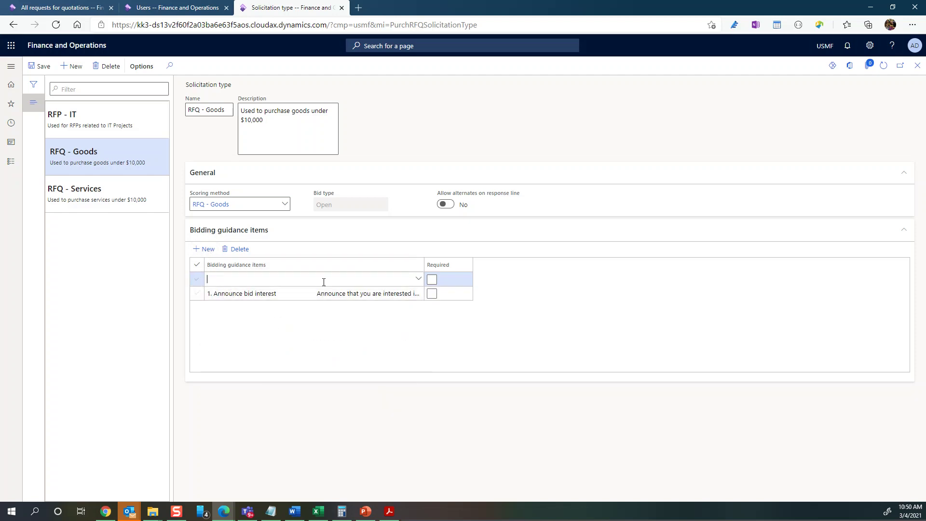
click(419, 279)
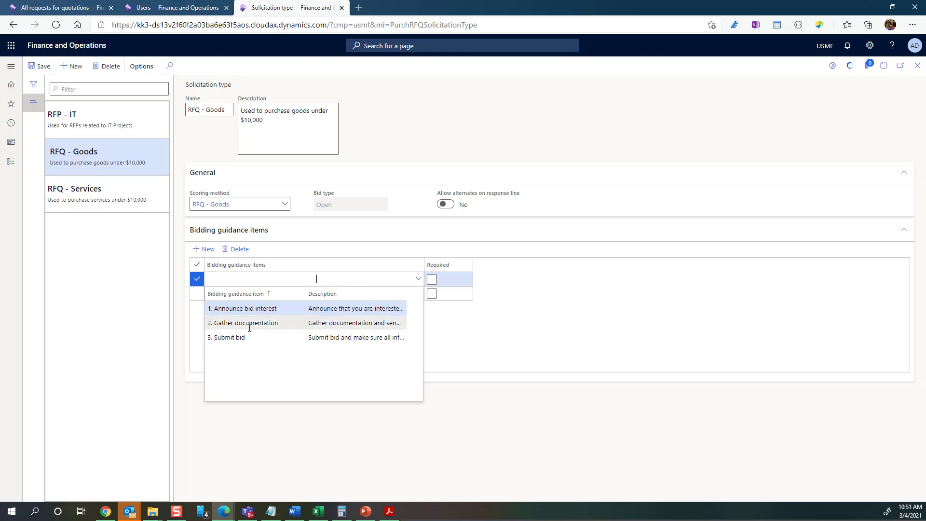
click(248, 324)
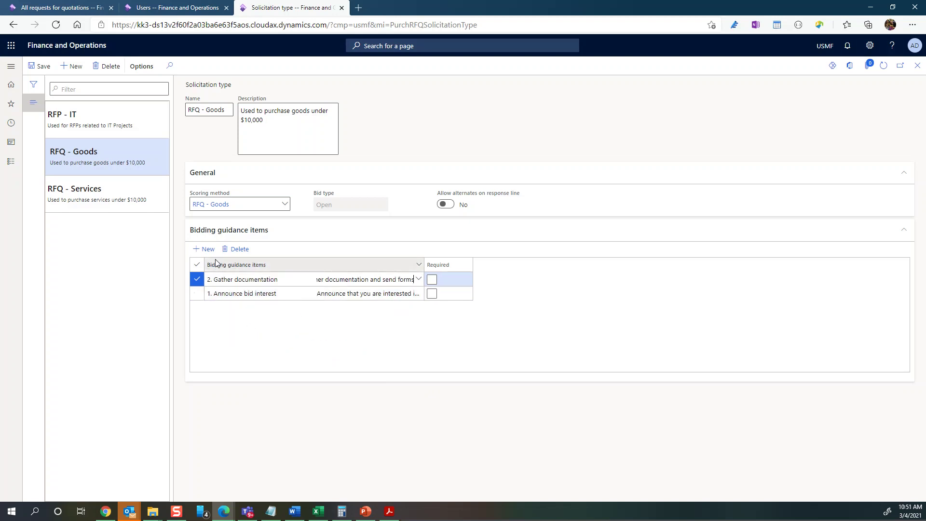
click(205, 248)
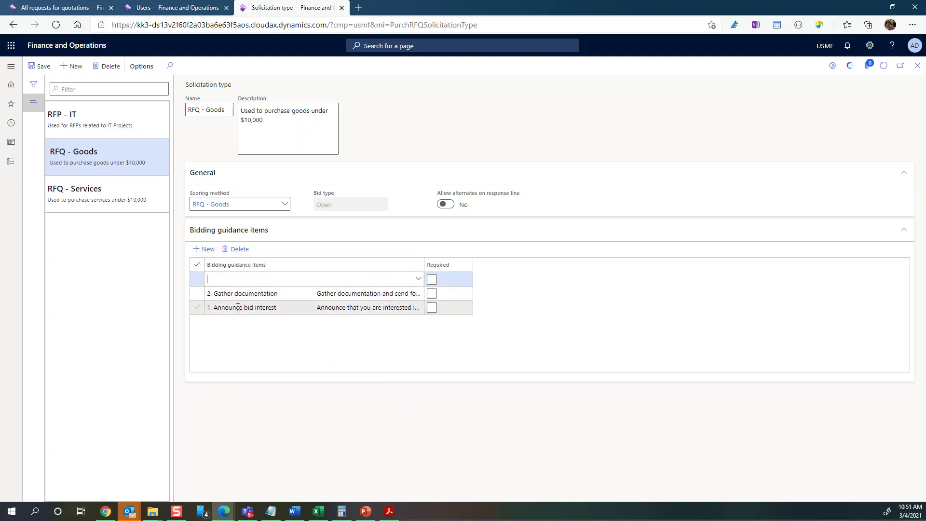
click(418, 279)
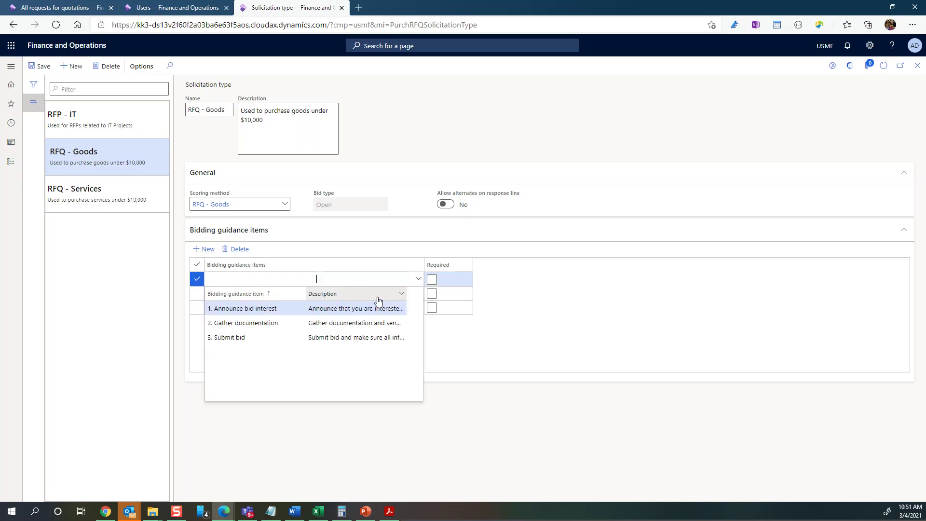
click(250, 343)
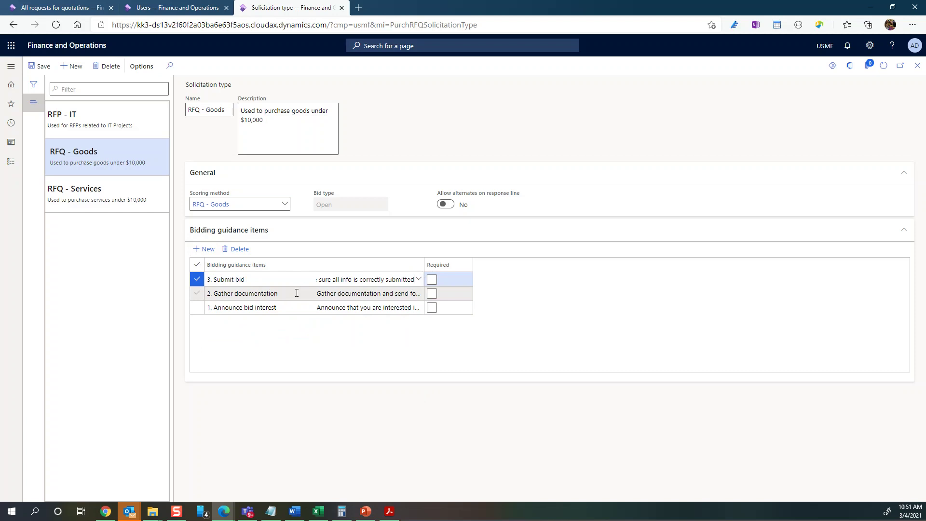
Mark Submit bid and Announce bid interest as required, then close the solicitation type
click(432, 280)
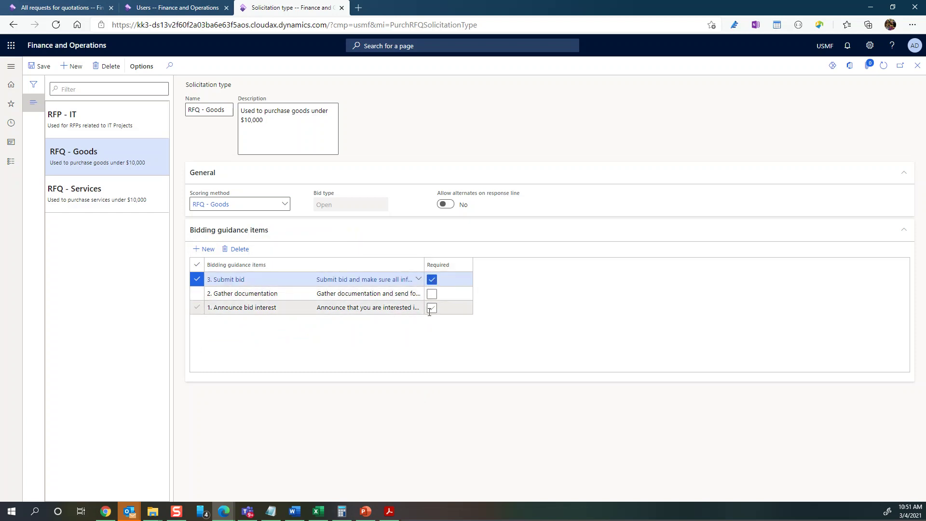
click(431, 309)
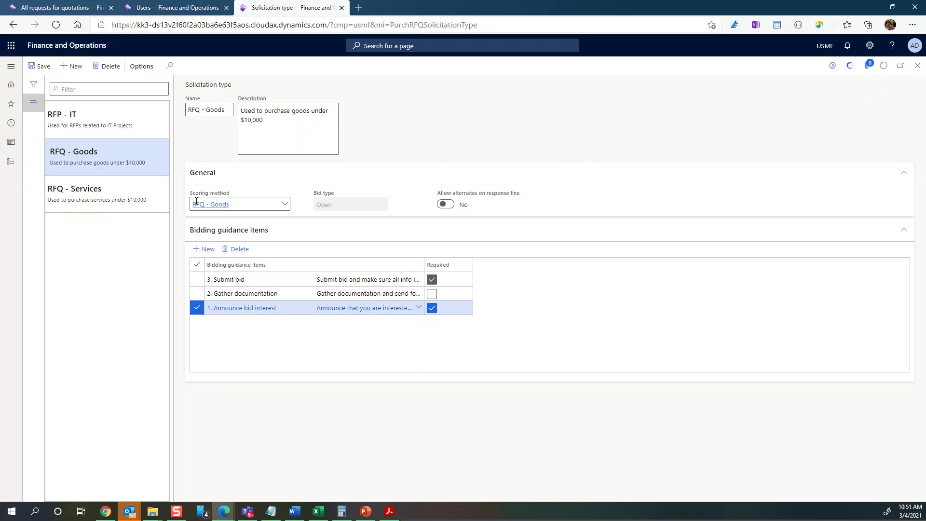
click(919, 65)
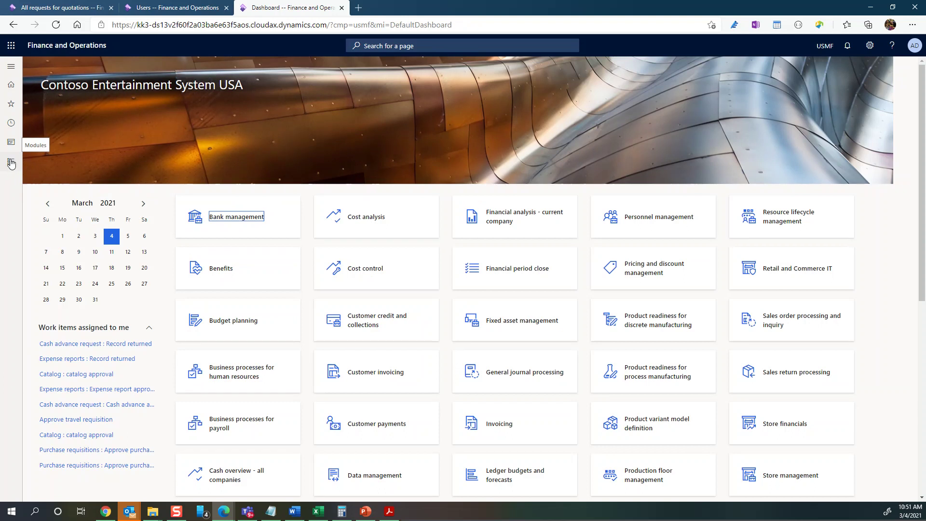
Open the Procurement and sourcing module from the Modules list in the navigation pane
click(11, 164)
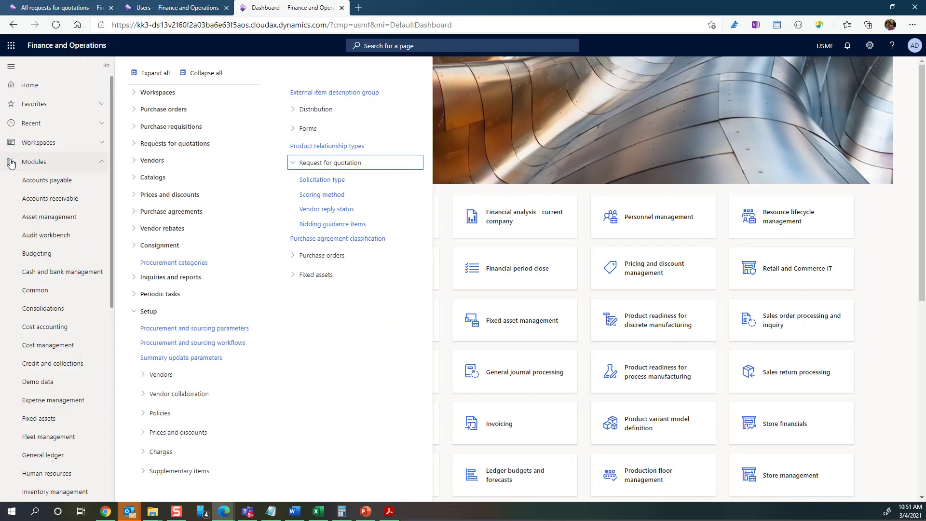